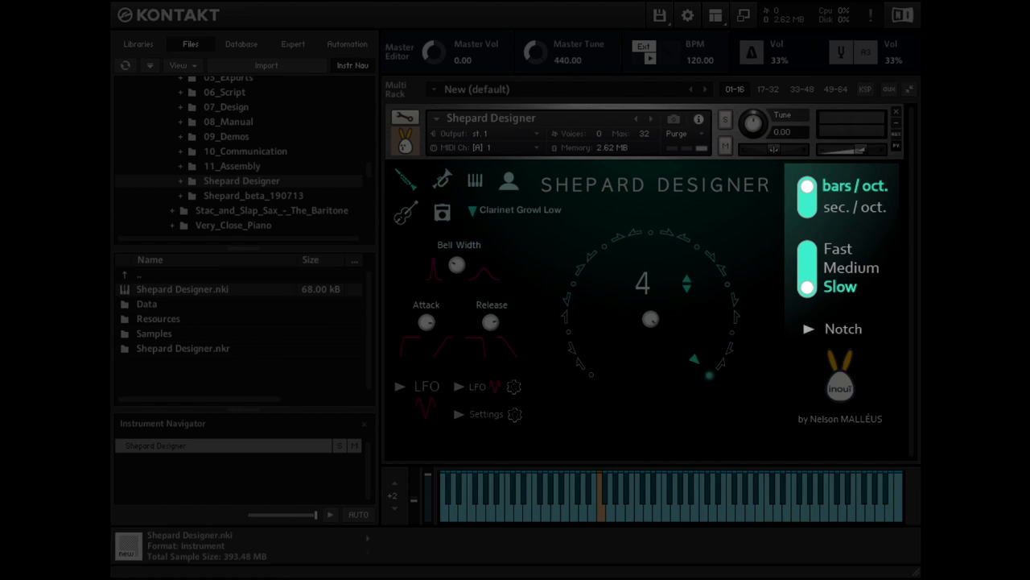
Toggle the speed unit to sec/oct and back to bars/oct, then Notch on and off
click(814, 208)
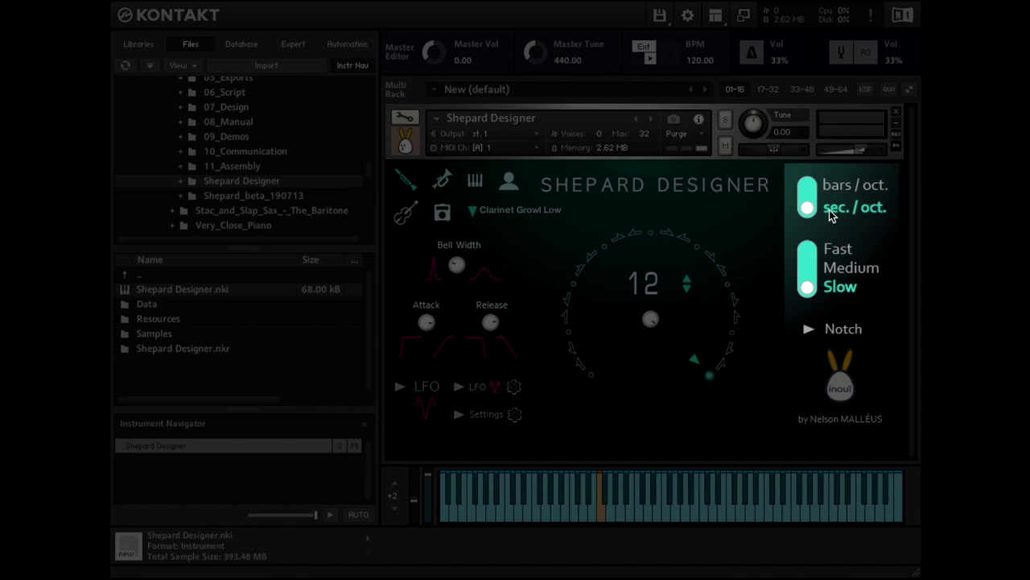
click(837, 188)
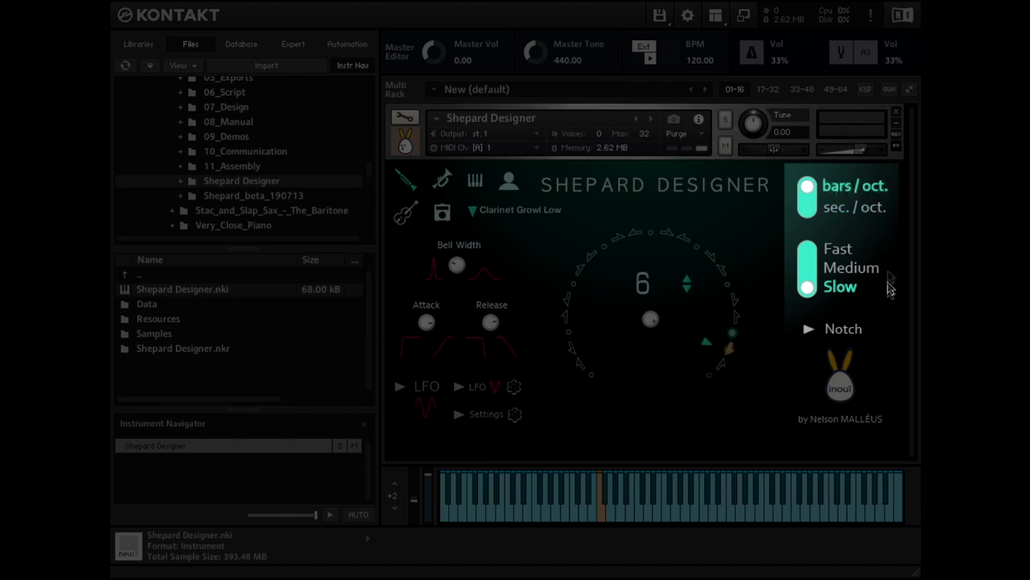
click(849, 336)
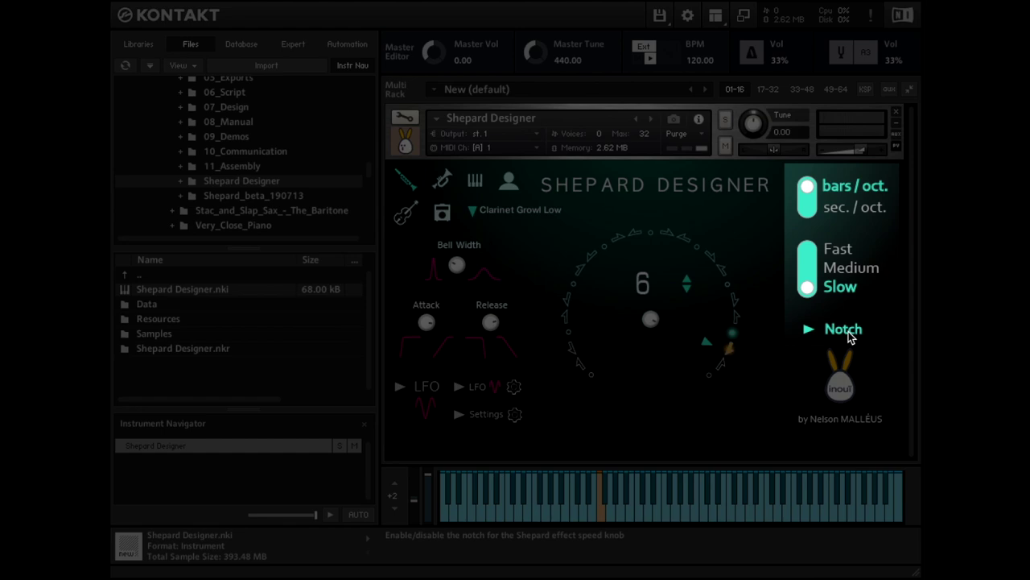
click(849, 337)
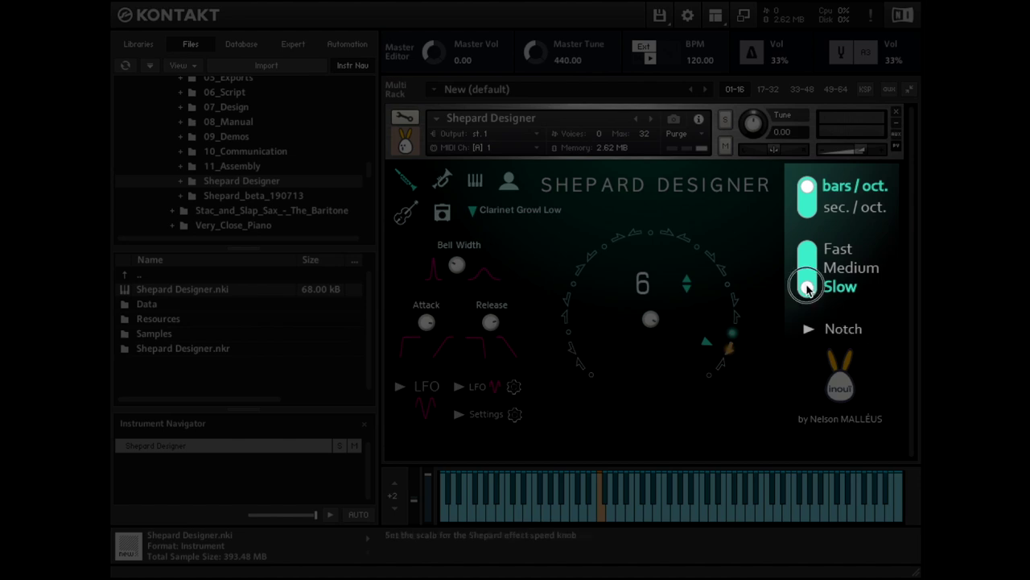
Move the Shepard speed range switch through Medium up to Fast
mouse_move(806, 288)
mouse_down()
mouse_move(811, 241)
mouse_move(807, 287)
mouse_up()
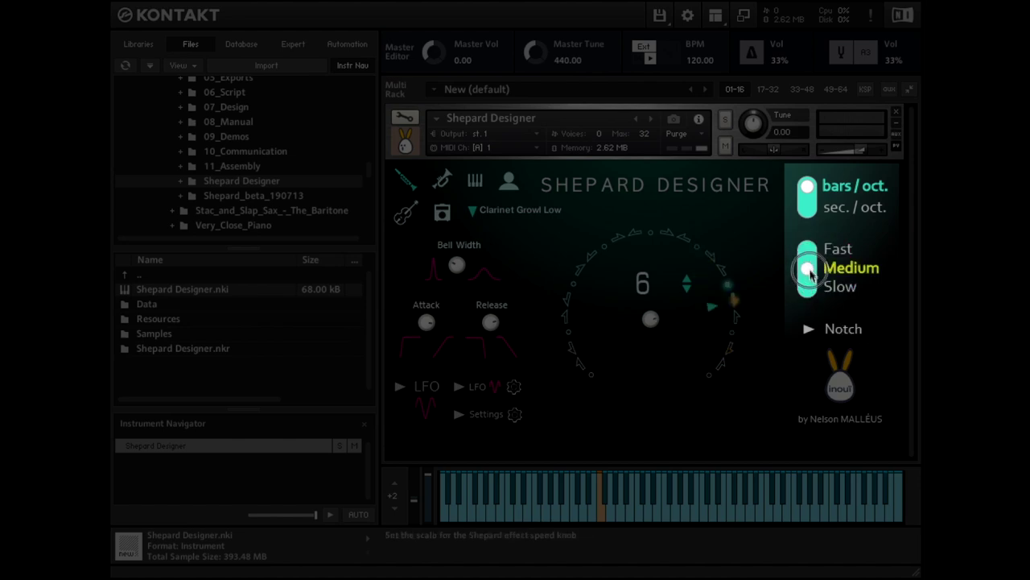
click(840, 268)
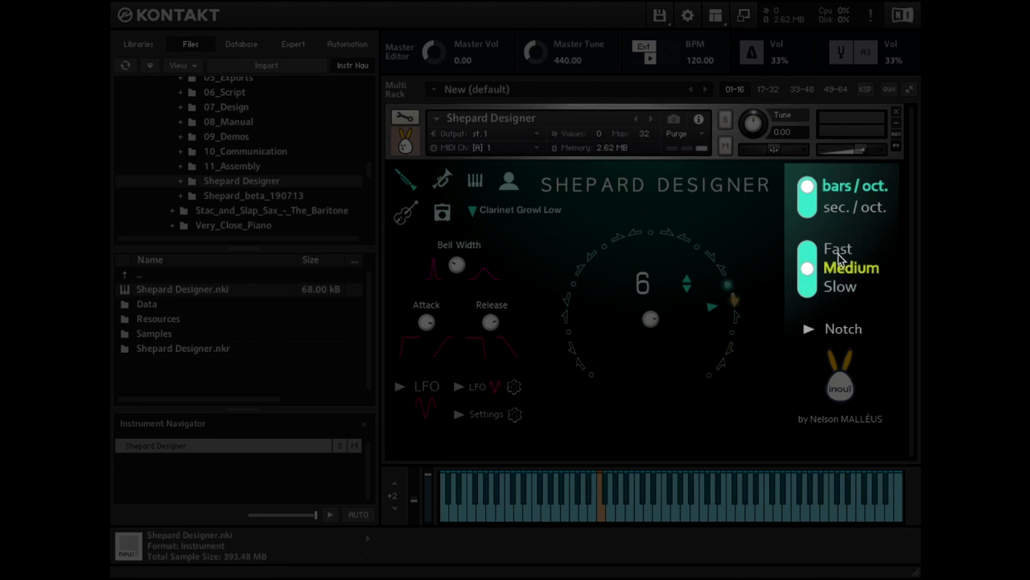
click(839, 253)
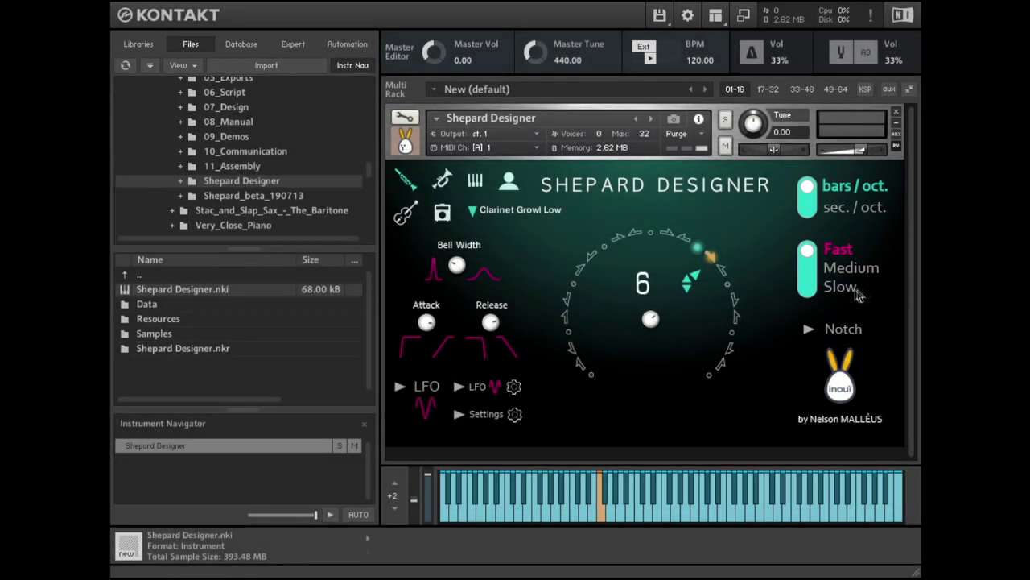
Switch the Shepard speed range from Fast down to Slow
click(853, 292)
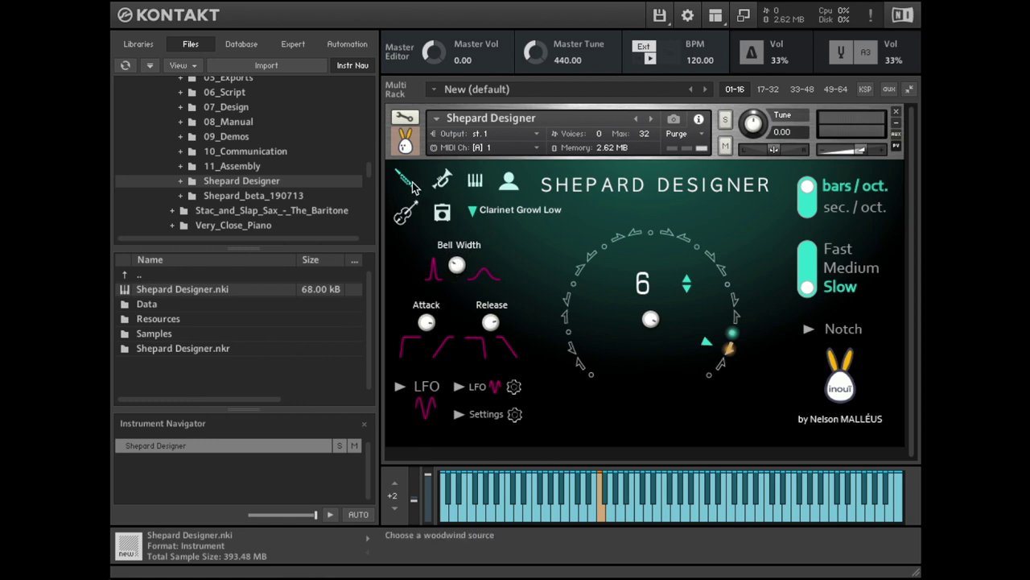
Browse the source families, then choose Contrabass Trem st from the strings sources
click(486, 210)
click(442, 179)
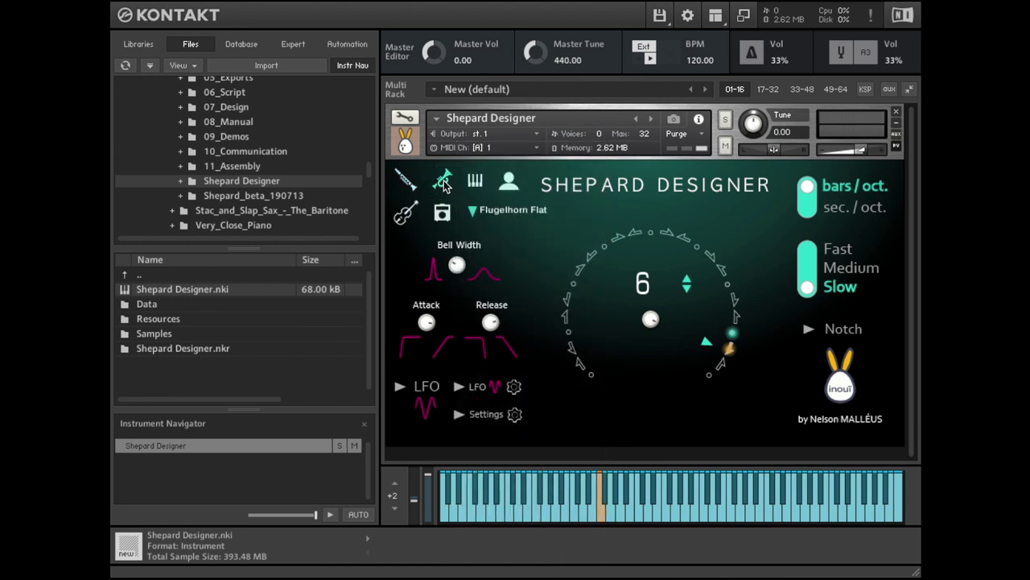
click(481, 210)
click(475, 184)
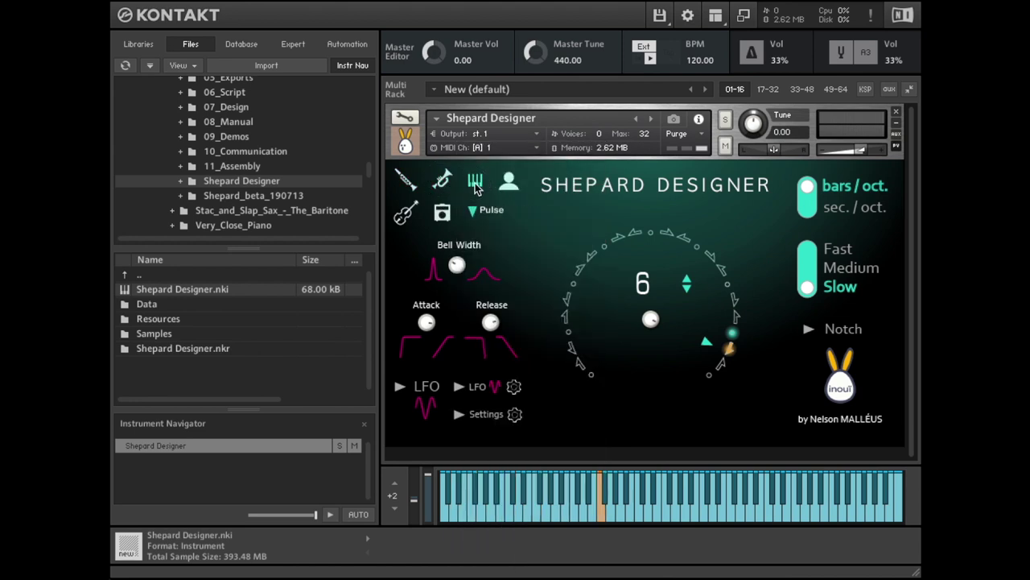
click(483, 210)
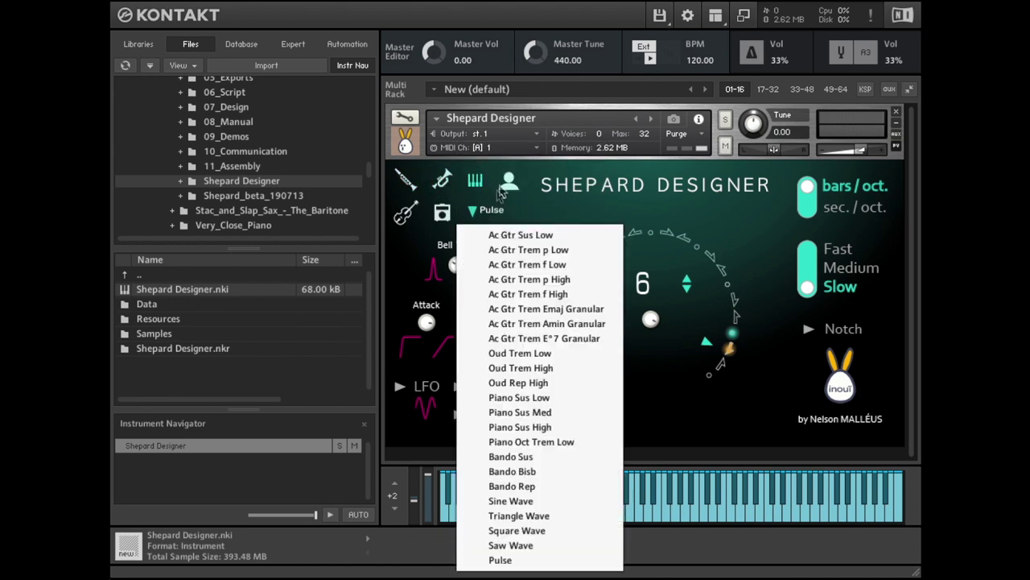
click(510, 186)
click(501, 211)
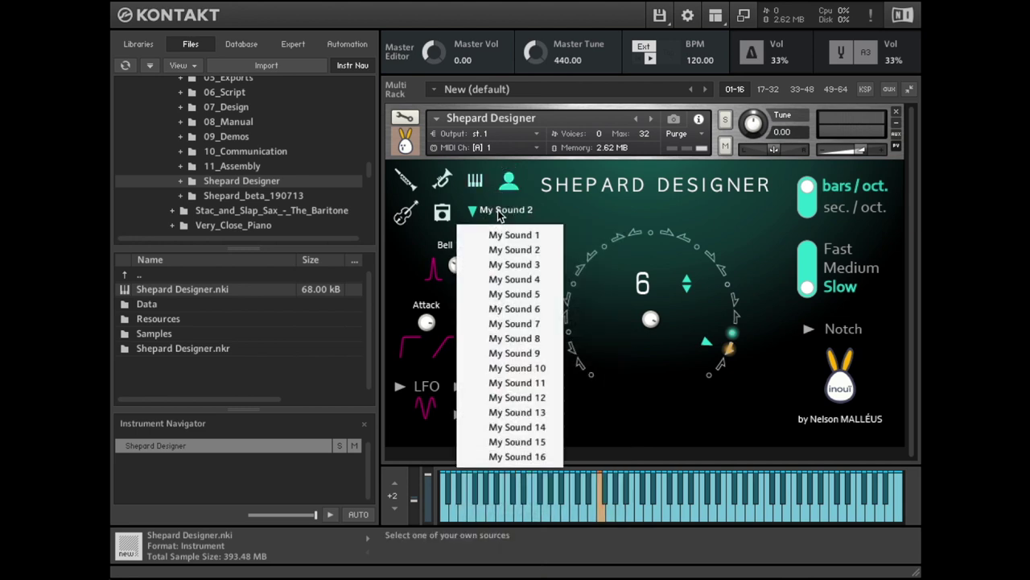
click(405, 214)
click(482, 210)
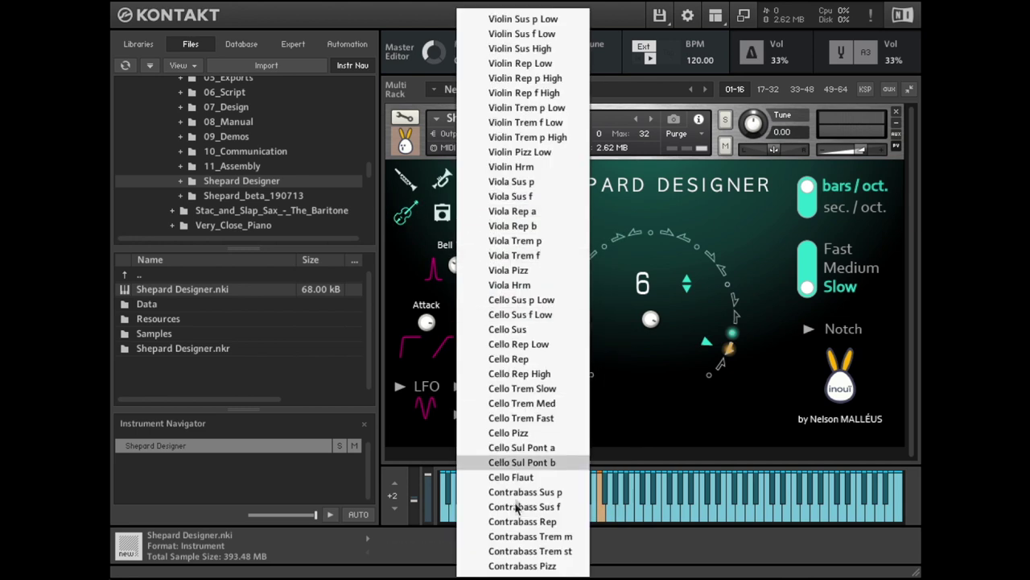
click(526, 554)
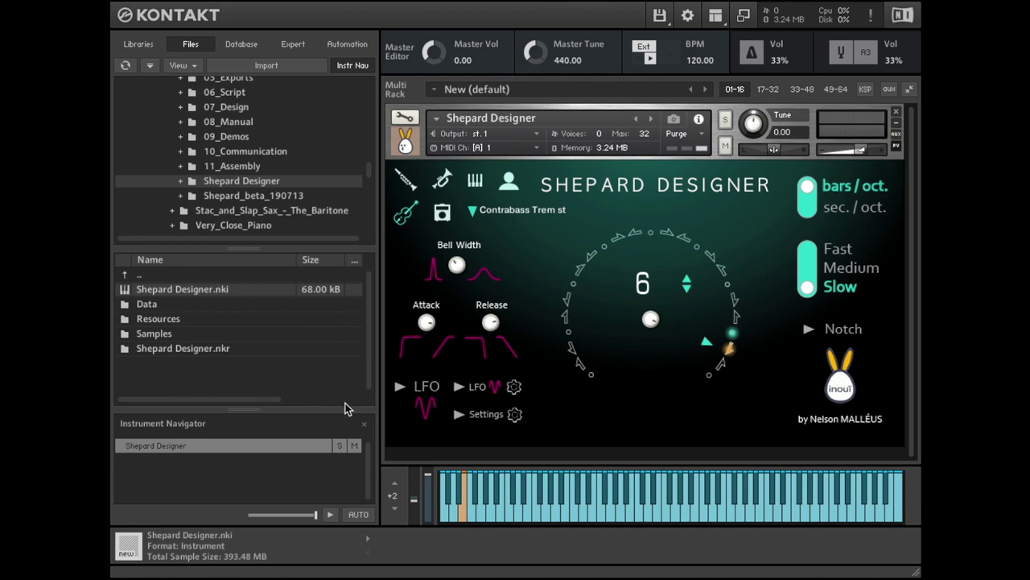
Enable the LFO, show its parameters, and leave LFO speed at 4 bars
click(428, 389)
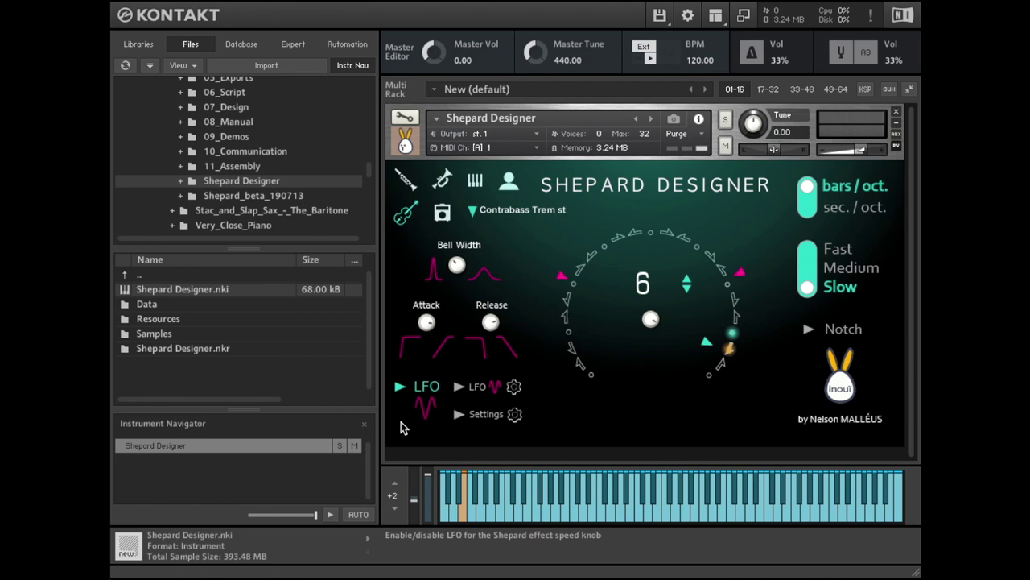
click(463, 388)
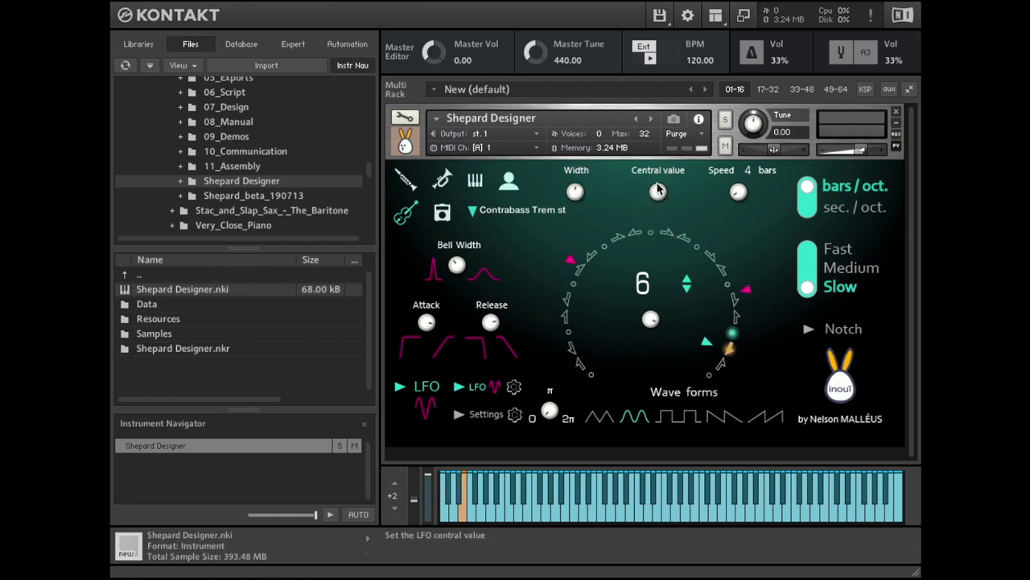
drag(738, 192, 738, 215)
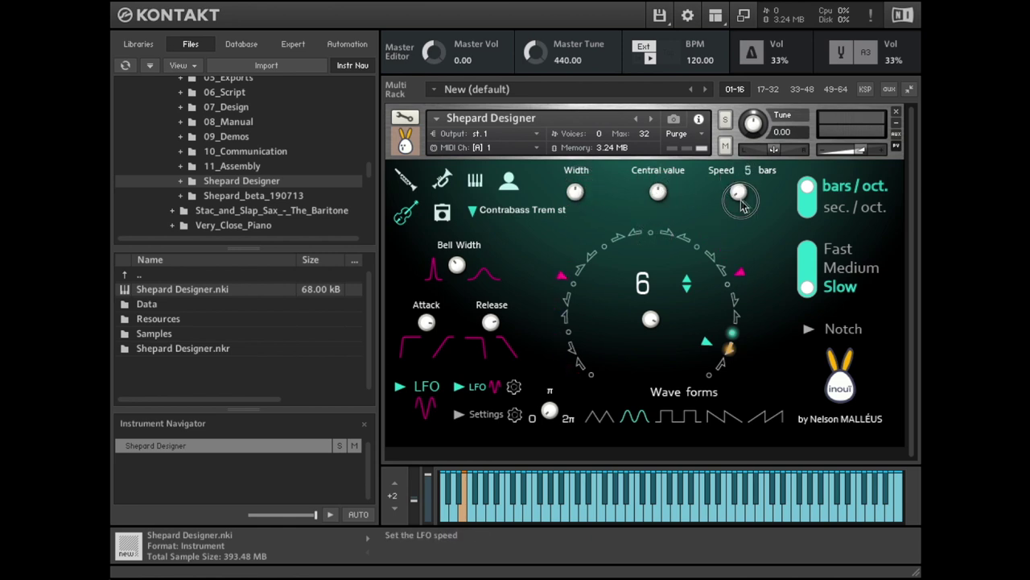
click(823, 199)
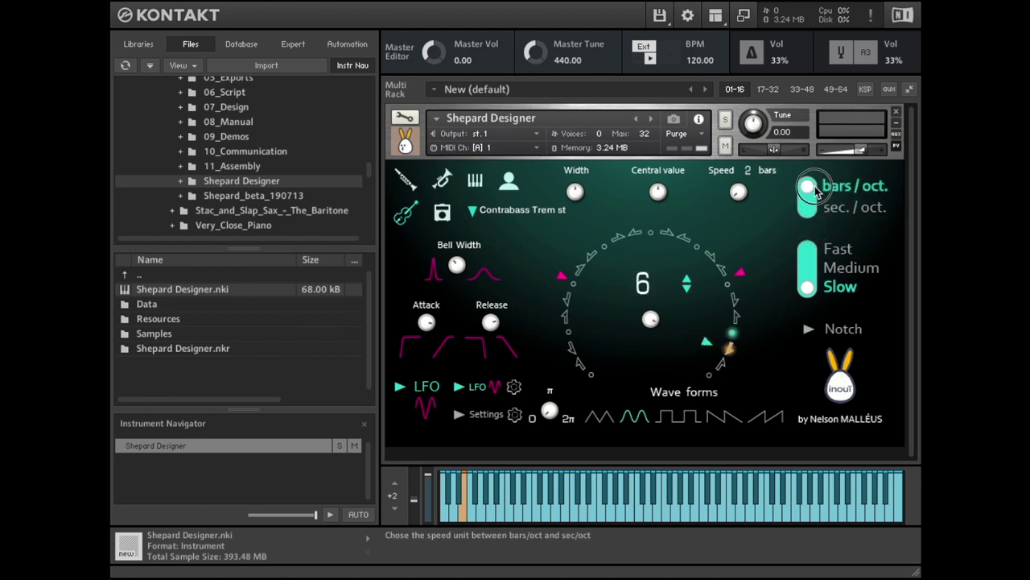
drag(739, 197, 739, 181)
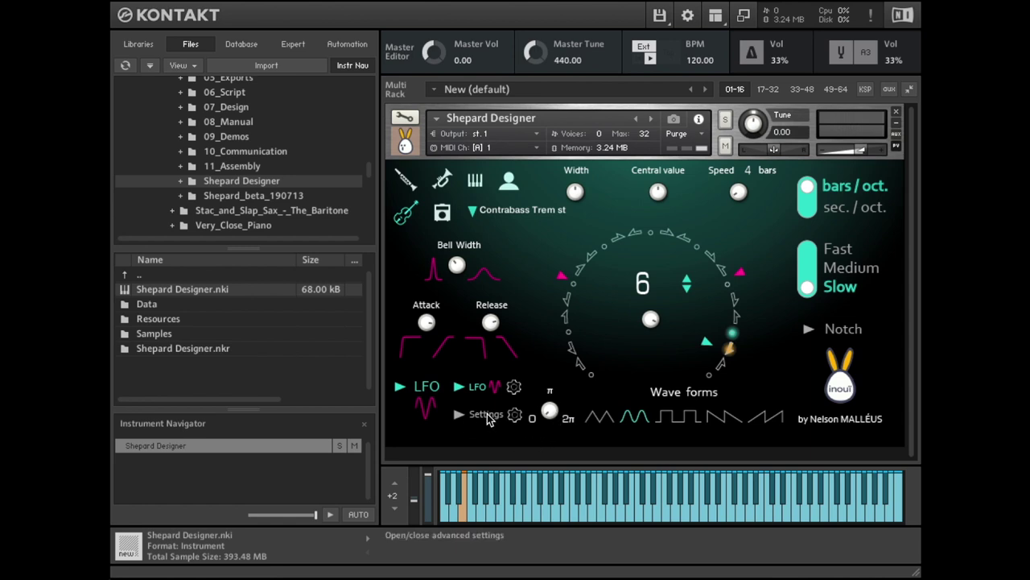
Open advanced settings and toggle Ignore bar/tempo variations off, then back on
click(486, 415)
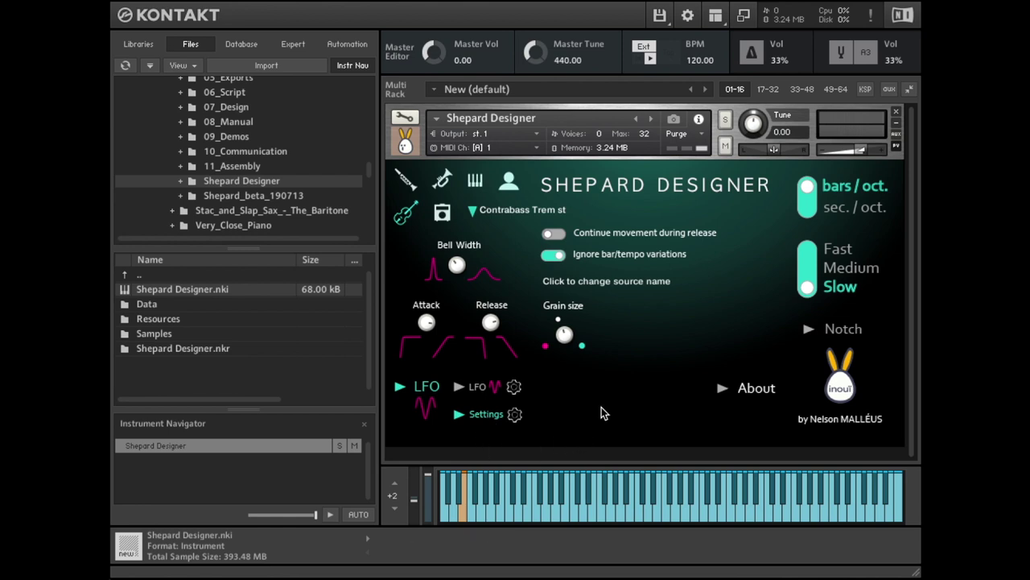
click(560, 260)
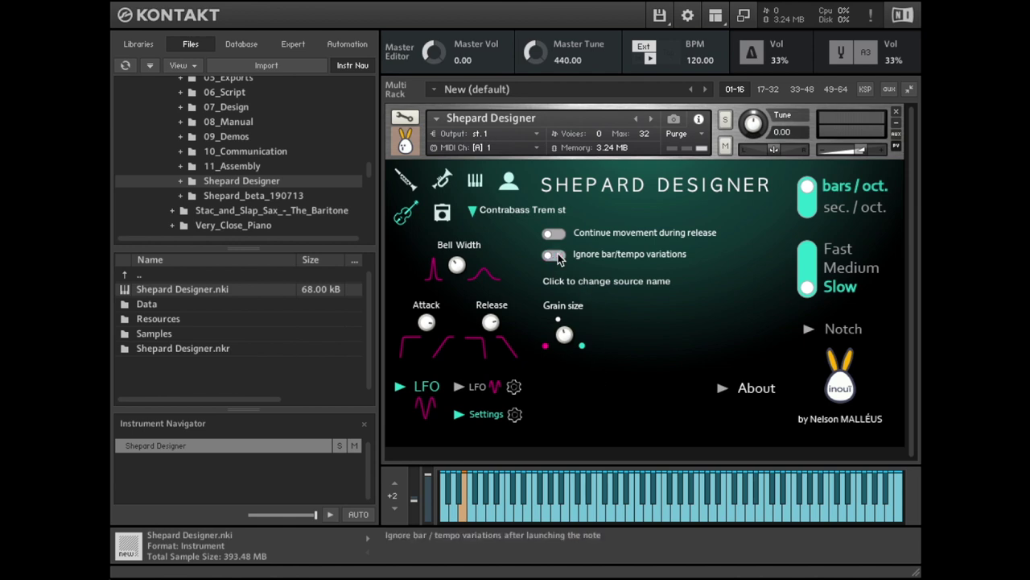
click(560, 258)
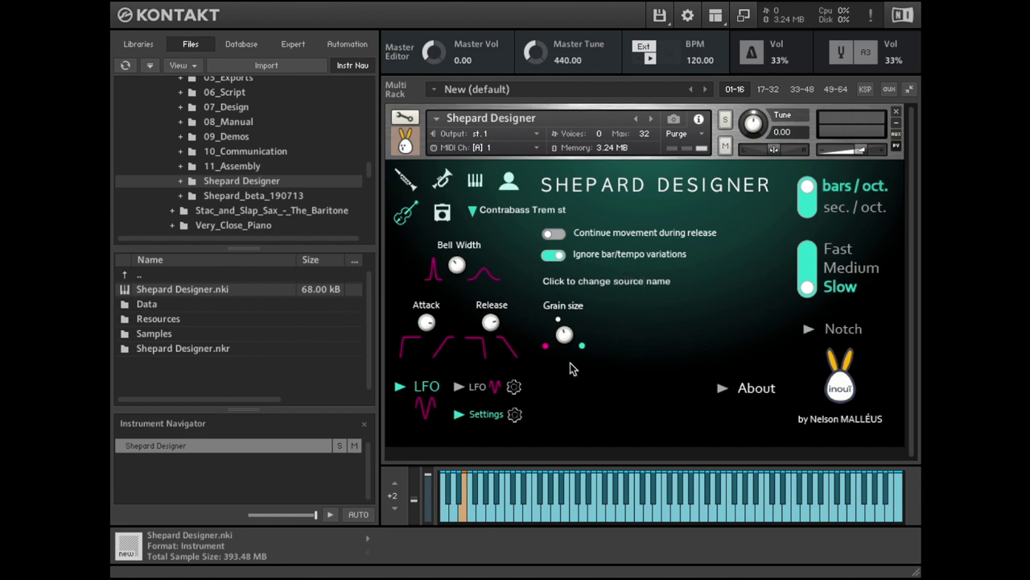
mouse_move(563, 334)
mouse_down()
mouse_move(563, 406)
mouse_move(566, 336)
mouse_up()
Close the advanced settings panel to show the main Shepard rate dial
click(486, 416)
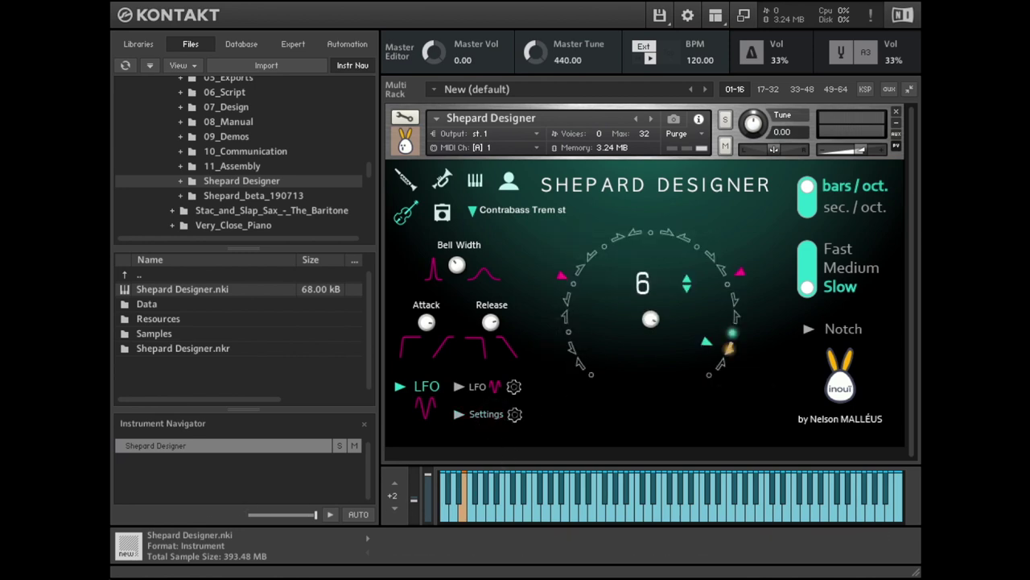